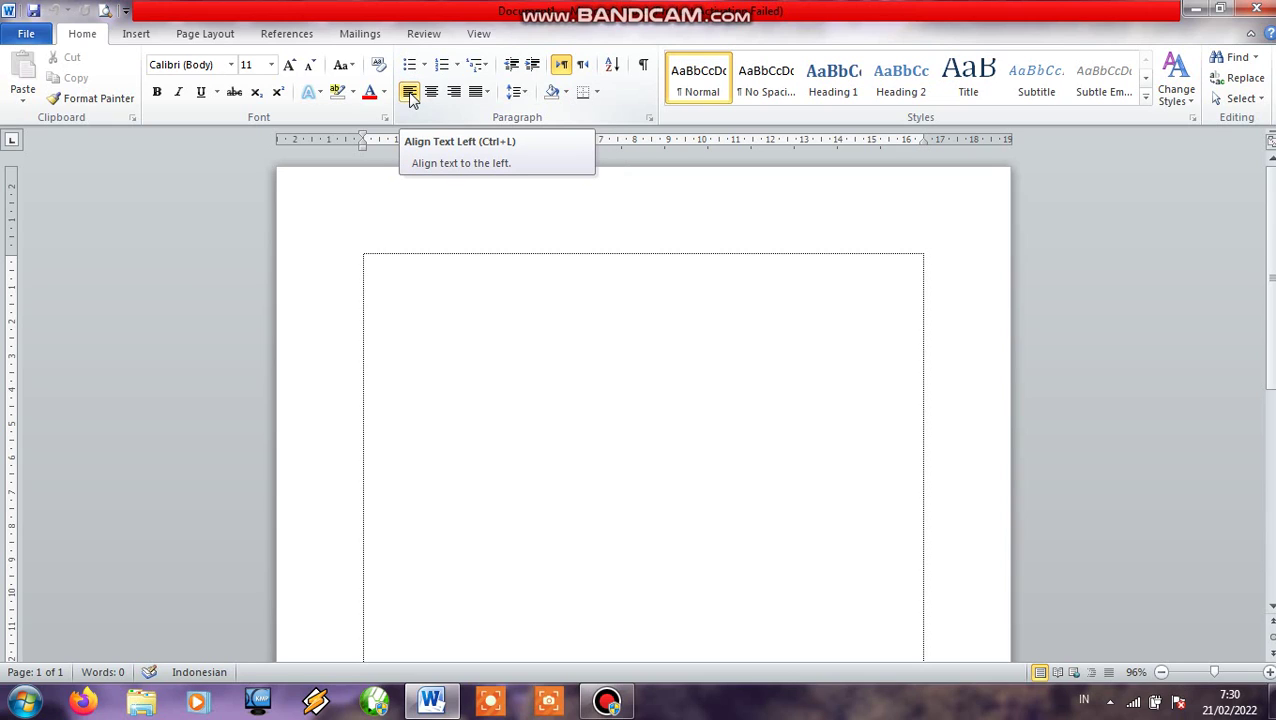
Step: Try centre, left and right alignment on the empty line, settling on left-aligned
{"action": "left_click", "coordinate": [434, 98]}
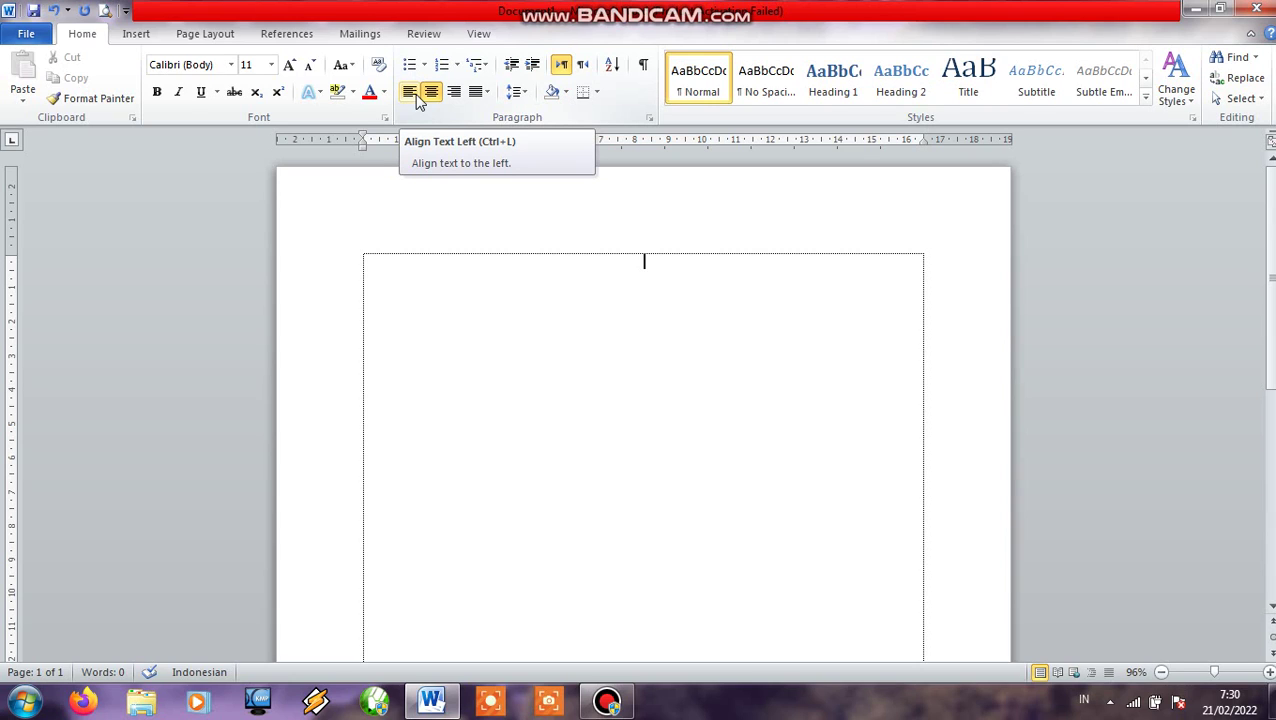
{"action": "left_click", "coordinate": [418, 100]}
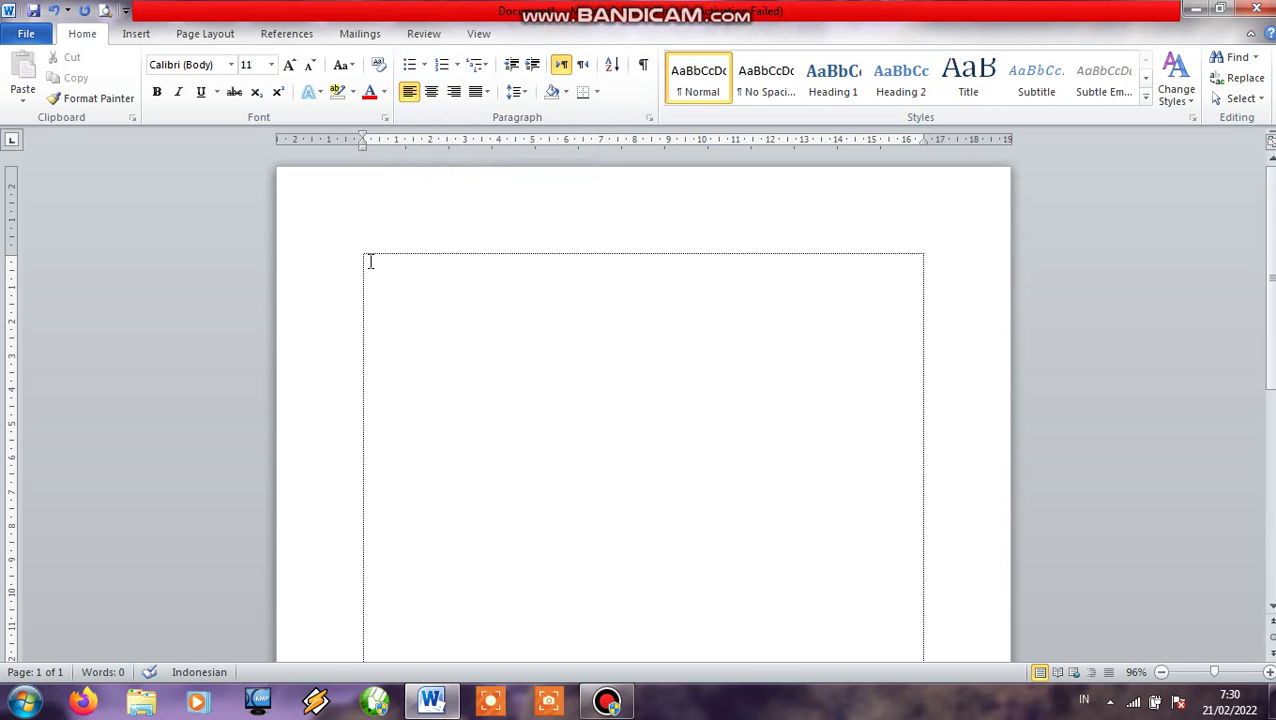
{"action": "left_click", "coordinate": [432, 96]}
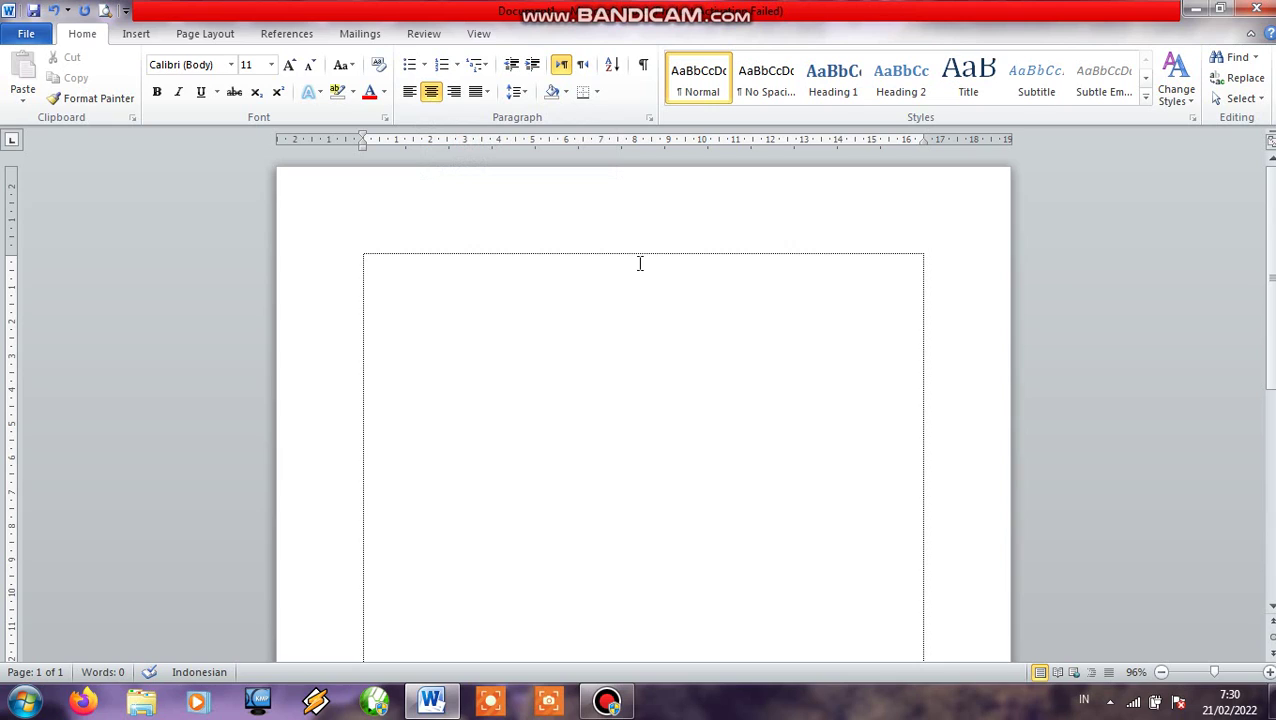
{"action": "left_click", "coordinate": [455, 93]}
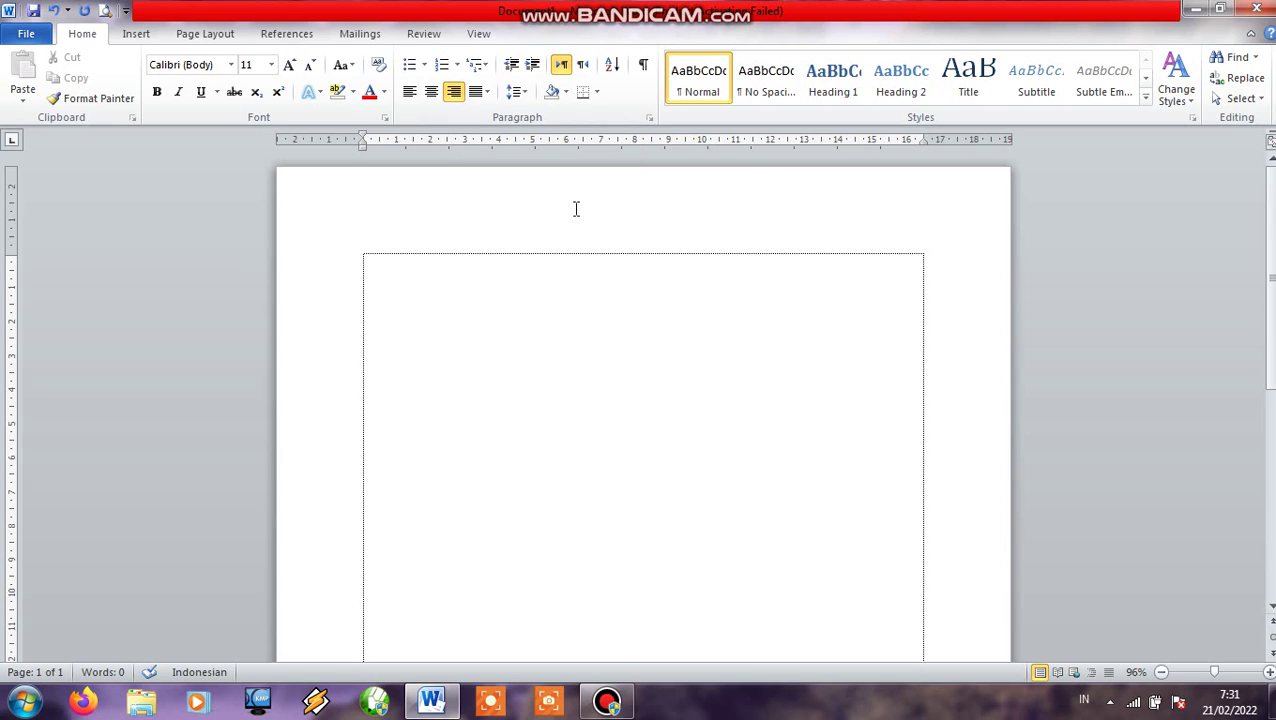
{"action": "left_click", "coordinate": [431, 92]}
{"action": "left_click", "coordinate": [410, 92]}
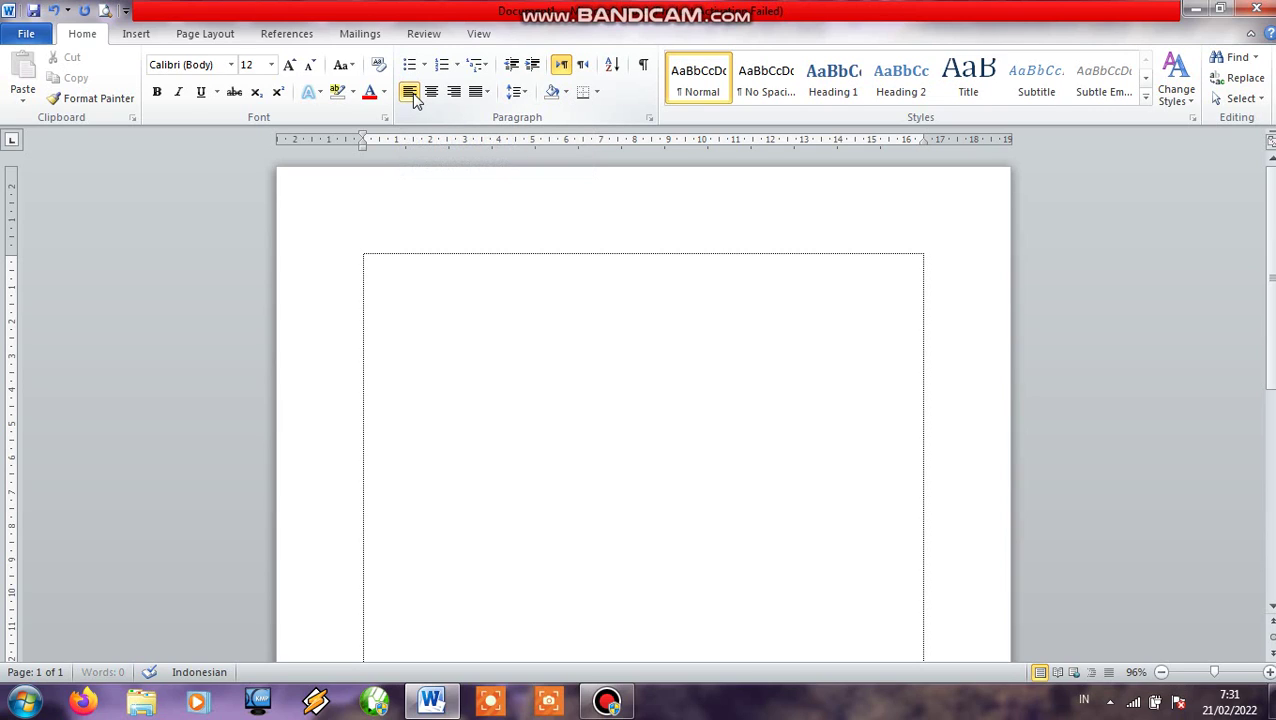
Step: Enlarge the font to 15, type 'SD YIMA ISLAMIC SCHOOL' and start a new line
{"action": "key", "text": "ctrl+bracketright"}
{"action": "key", "text": "ctrl+bracketright"}
{"action": "key", "text": "ctrl+bracketright"}
{"action": "key", "text": "ctrl+bracketright"}
{"action": "type", "text": "SD "}
{"action": "type", "text": "YIMA "}
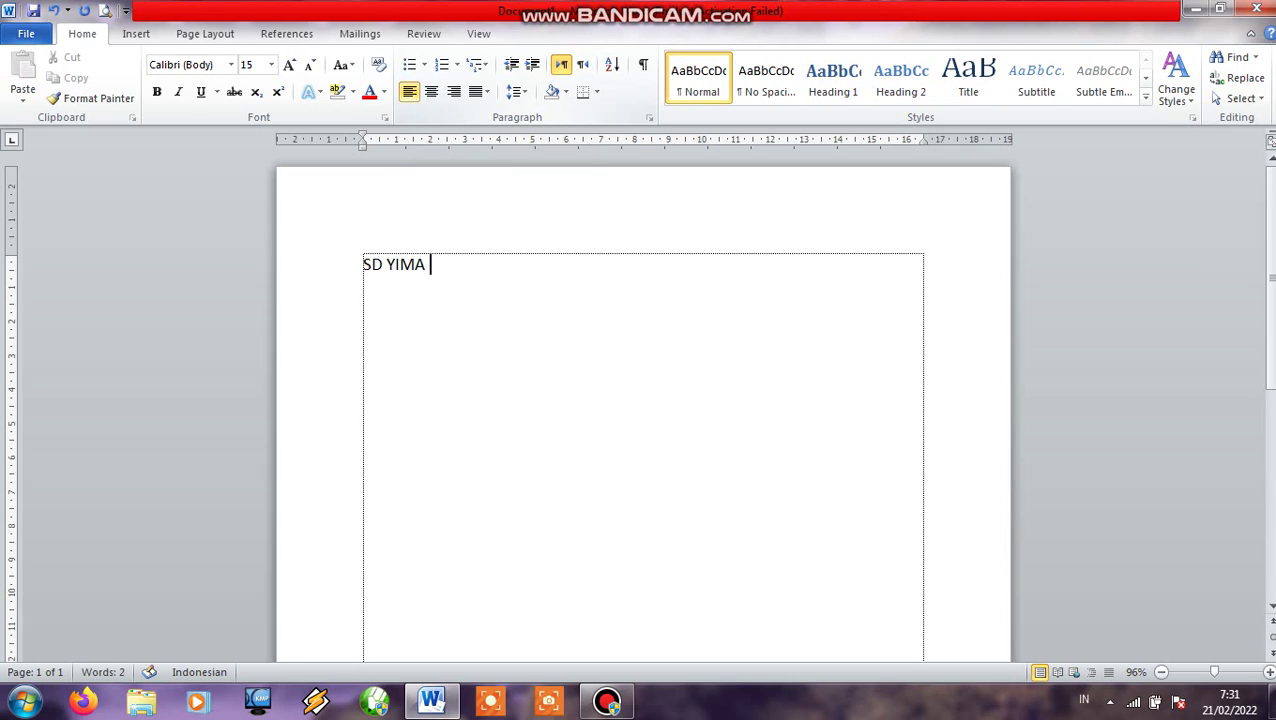
{"action": "type", "text": "ISLAMIC S"}
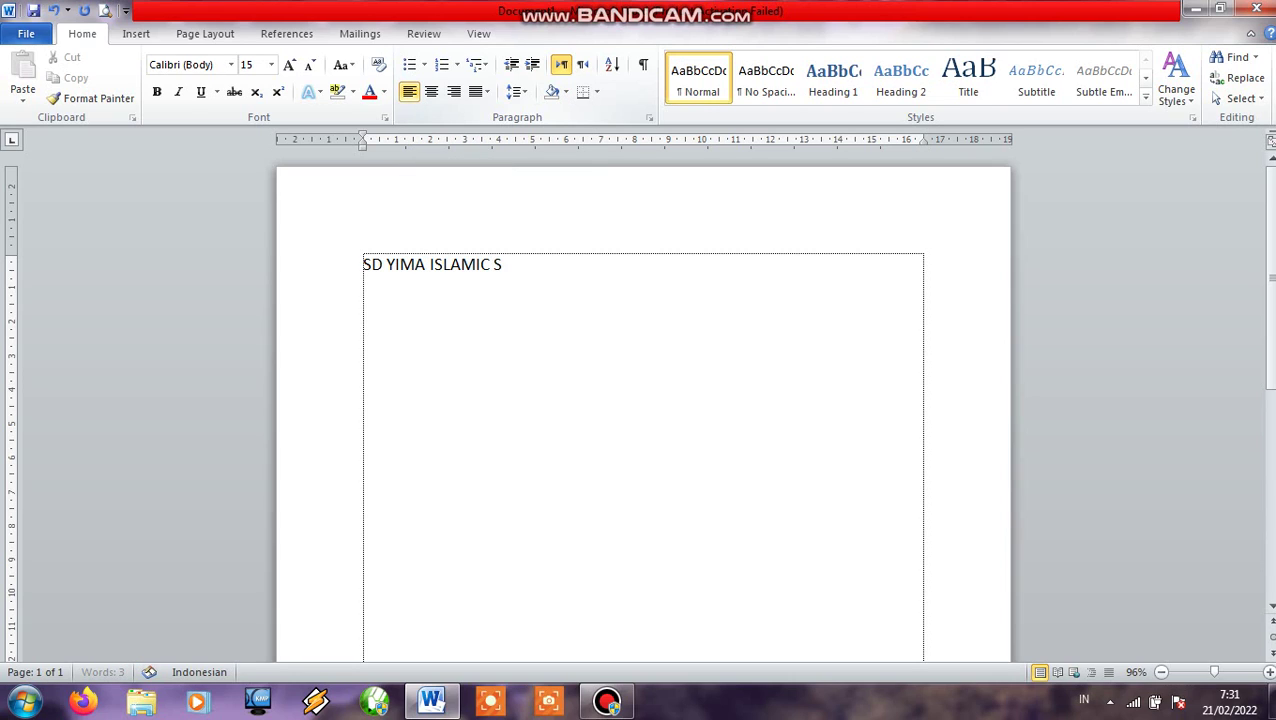
{"action": "type", "text": "CHOOL"}
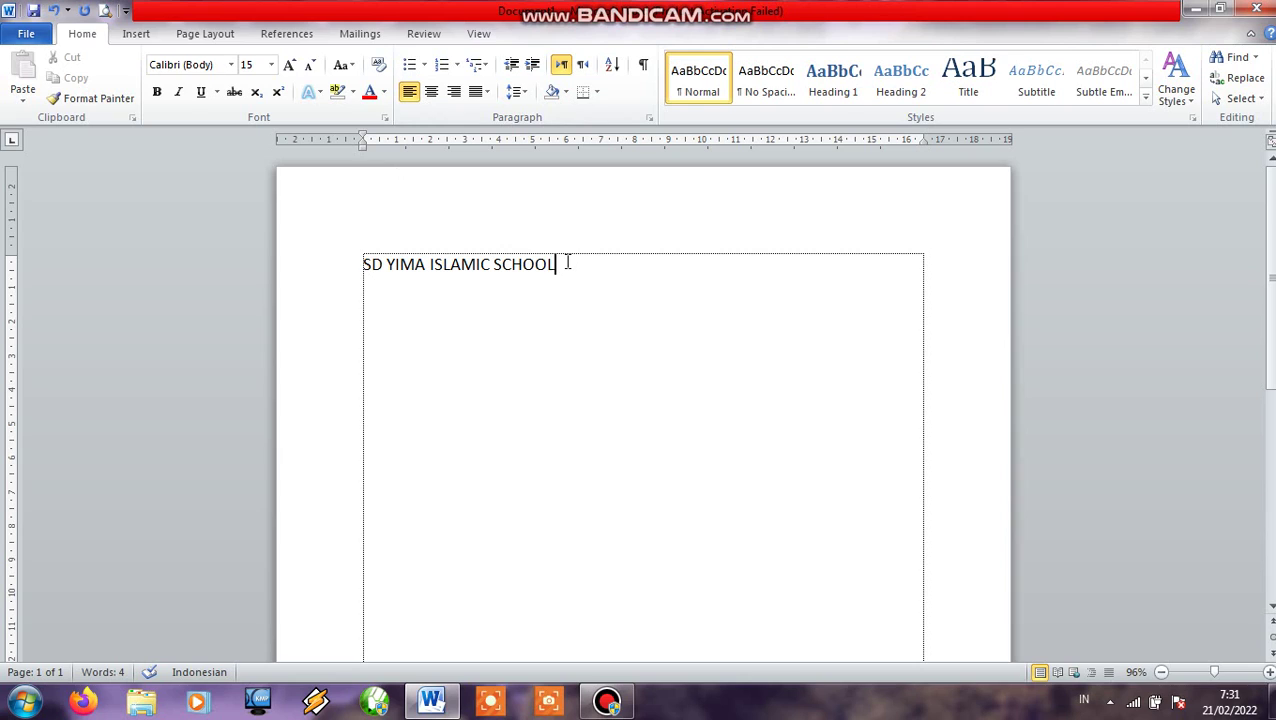
{"action": "key", "text": "Return"}
Step: Centre the second line, type 'KELAS 4 TIK' and start a new line below it
{"action": "left_click", "coordinate": [433, 93]}
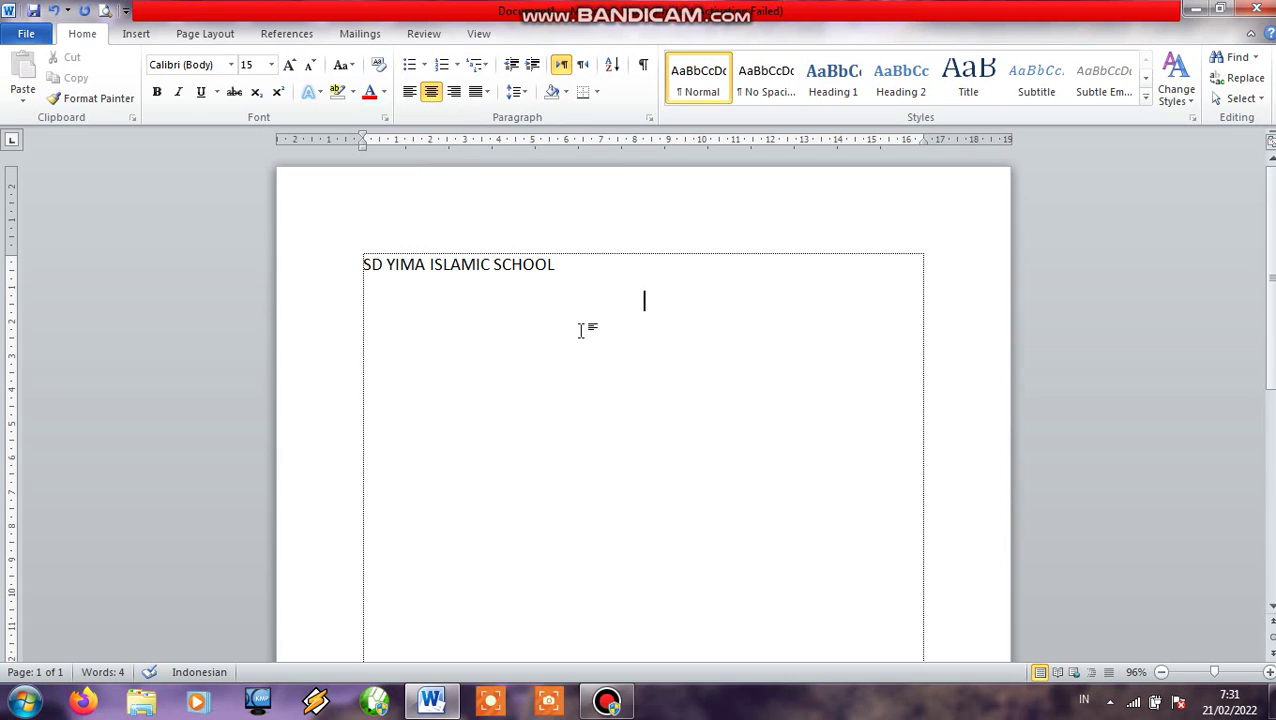
{"action": "type", "text": "KELAS"}
{"action": "type", "text": " 4 T"}
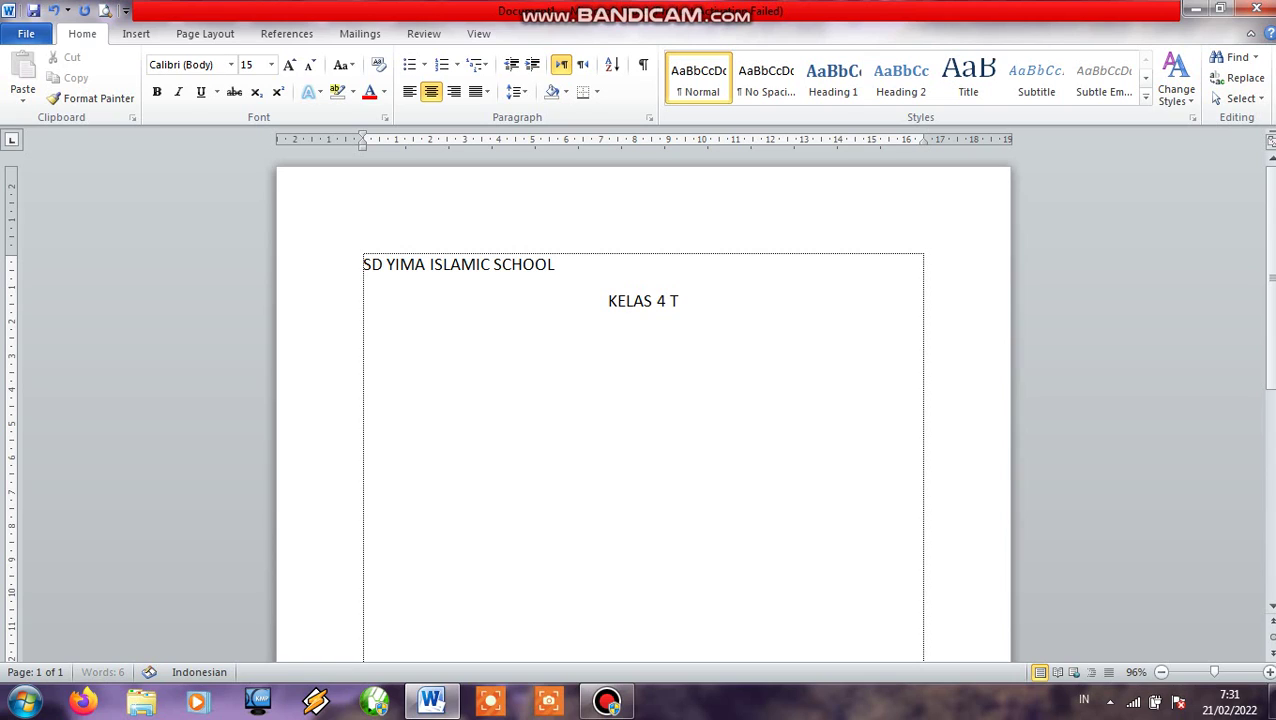
{"action": "type", "text": "IK"}
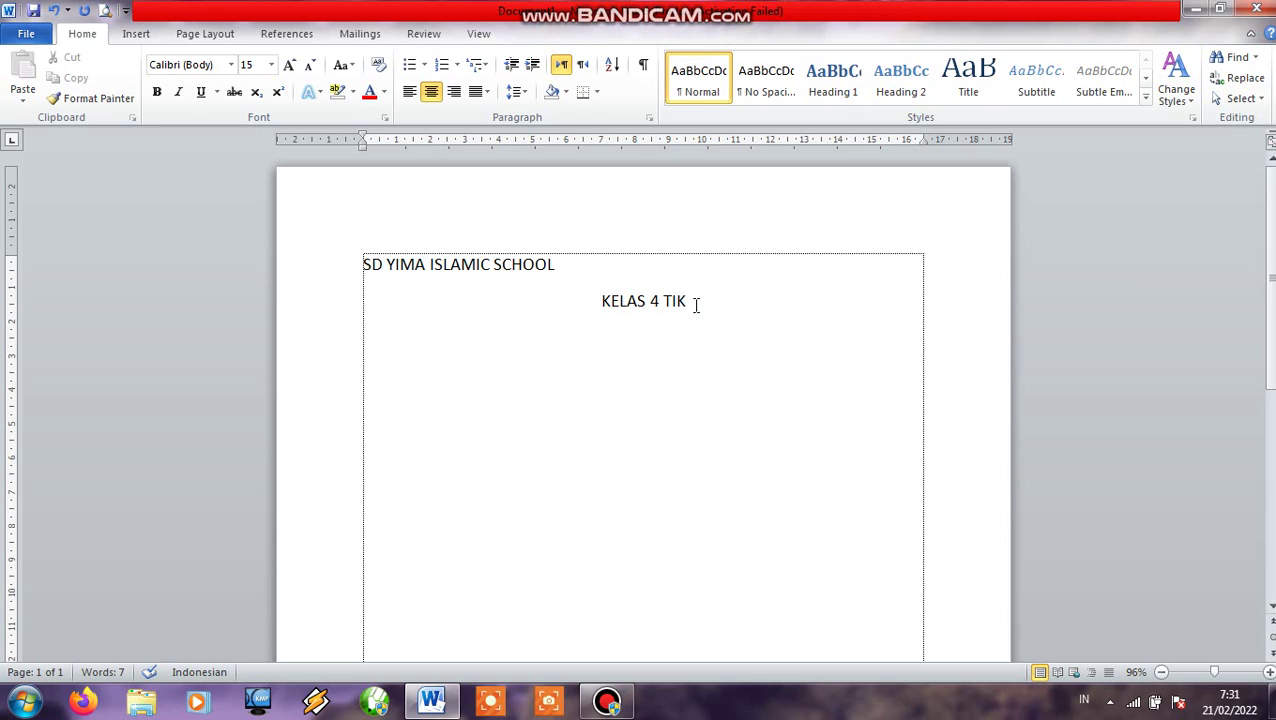
{"action": "key", "text": "Return"}
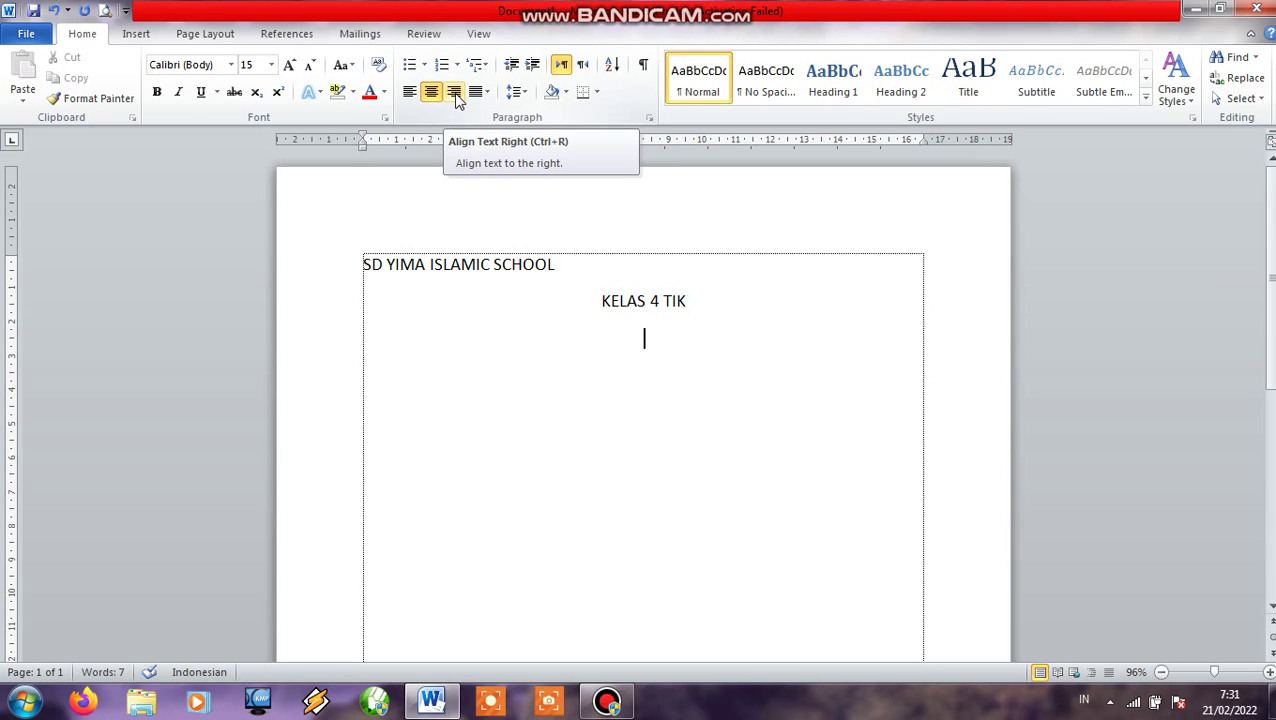
Step: Right-align the third line and type 'BULAN FEBRUARI 2022'
{"action": "left_click", "coordinate": [455, 93]}
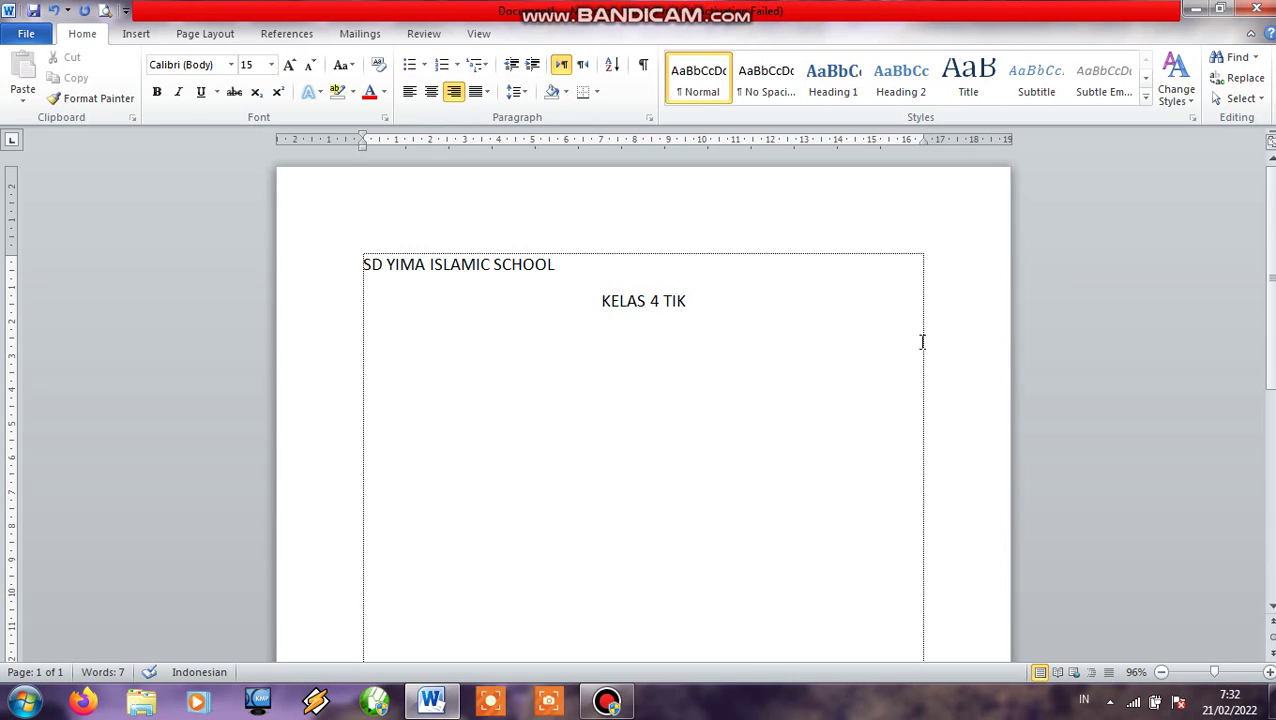
{"action": "type", "text": "BULAN FE"}
{"action": "type", "text": "BR"}
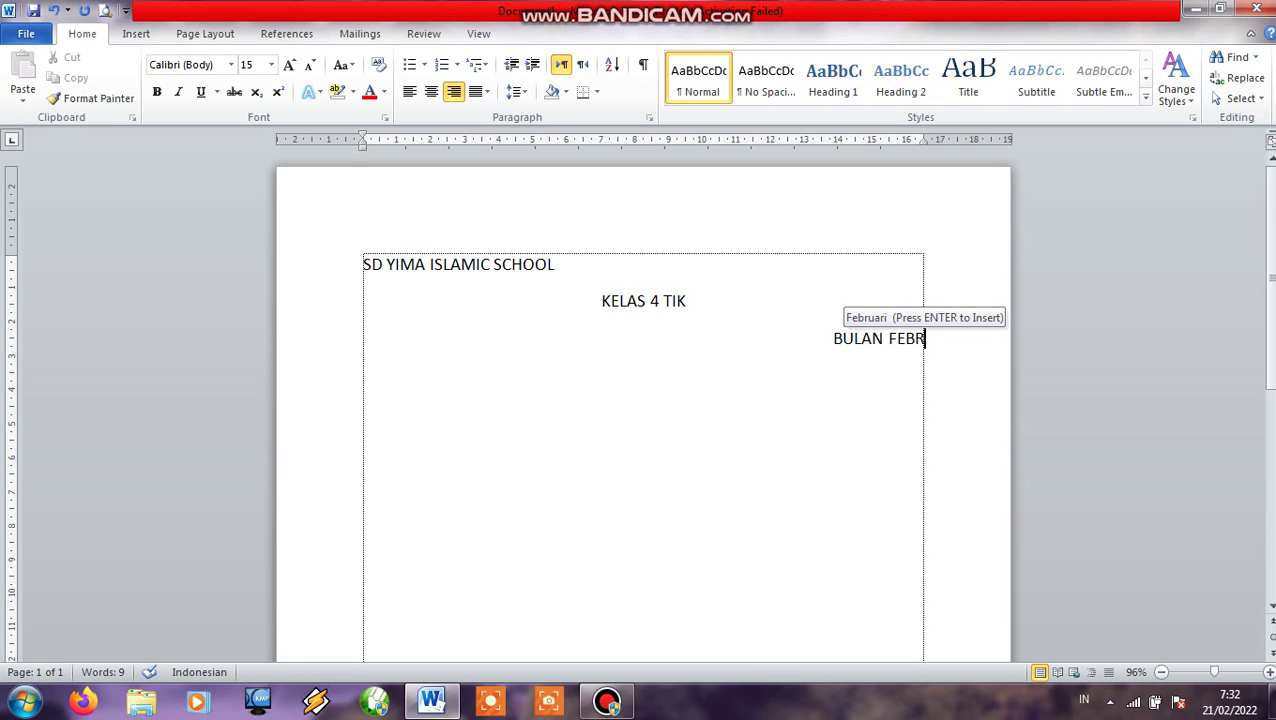
{"action": "type", "text": "UARI 2"}
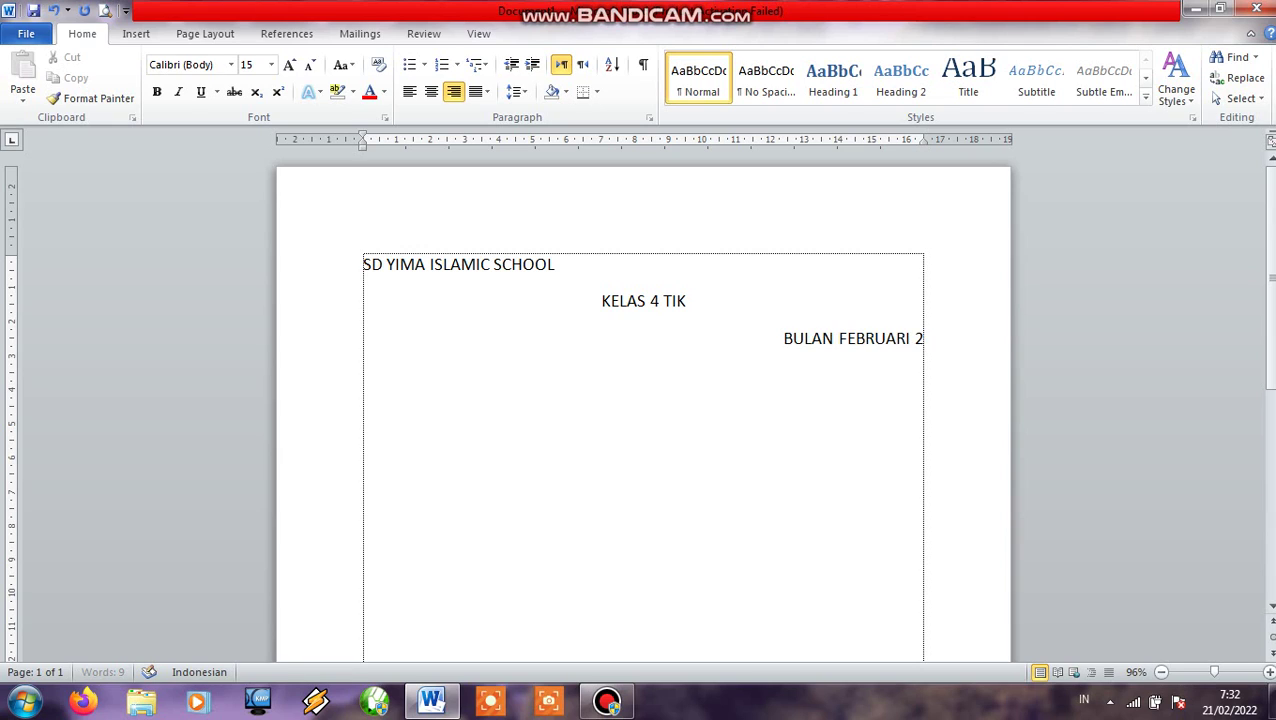
{"action": "type", "text": "022"}
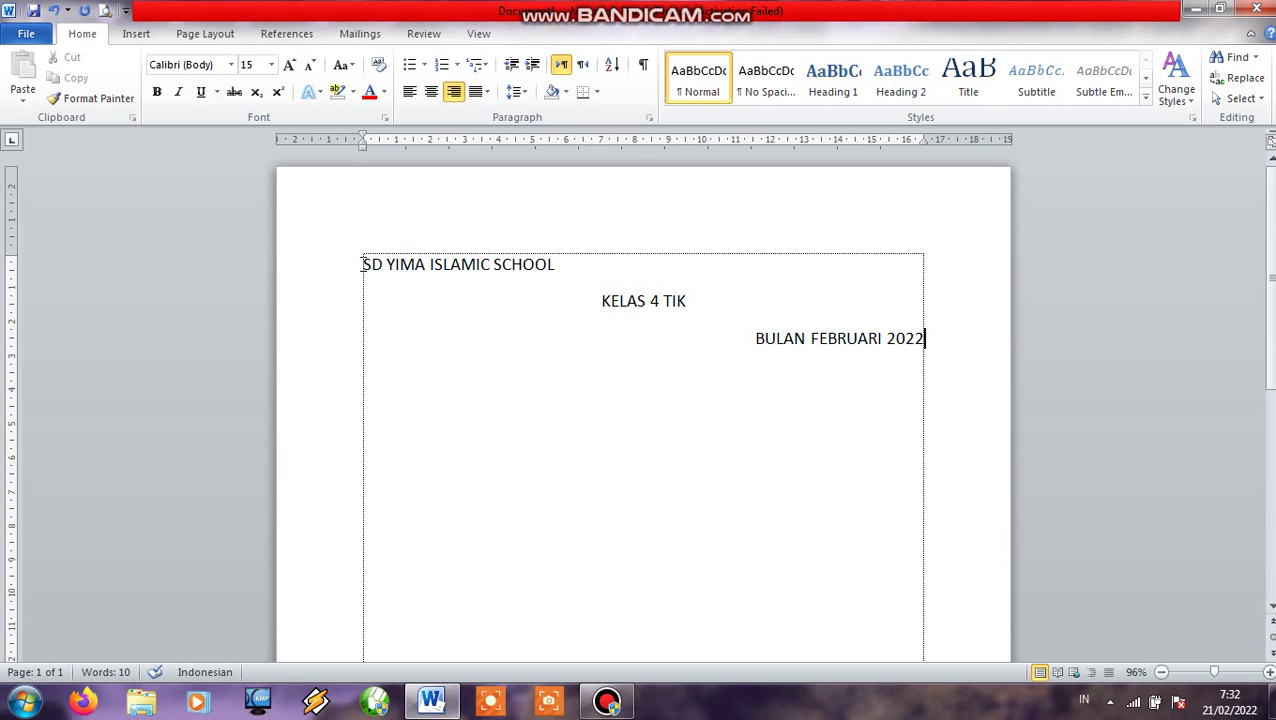
{"action": "left_click", "coordinate": [444, 266]}
{"action": "left_click", "coordinate": [602, 300]}
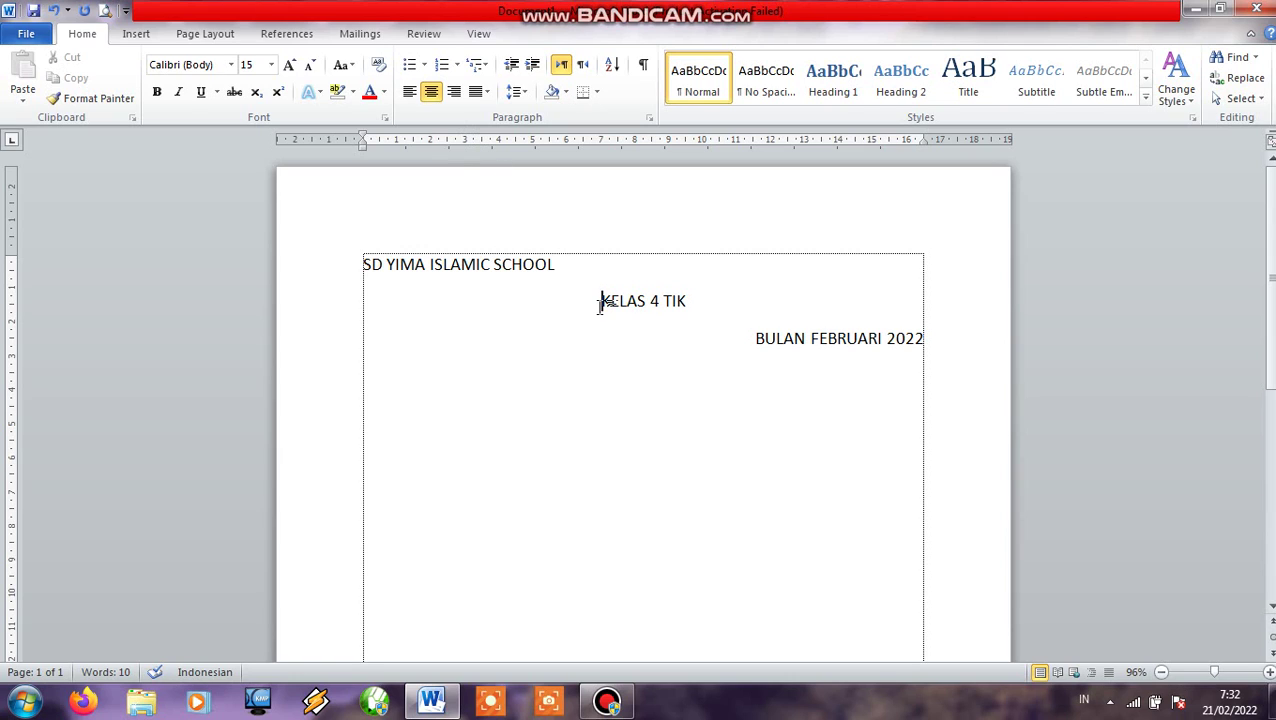
{"action": "left_click", "coordinate": [756, 344]}
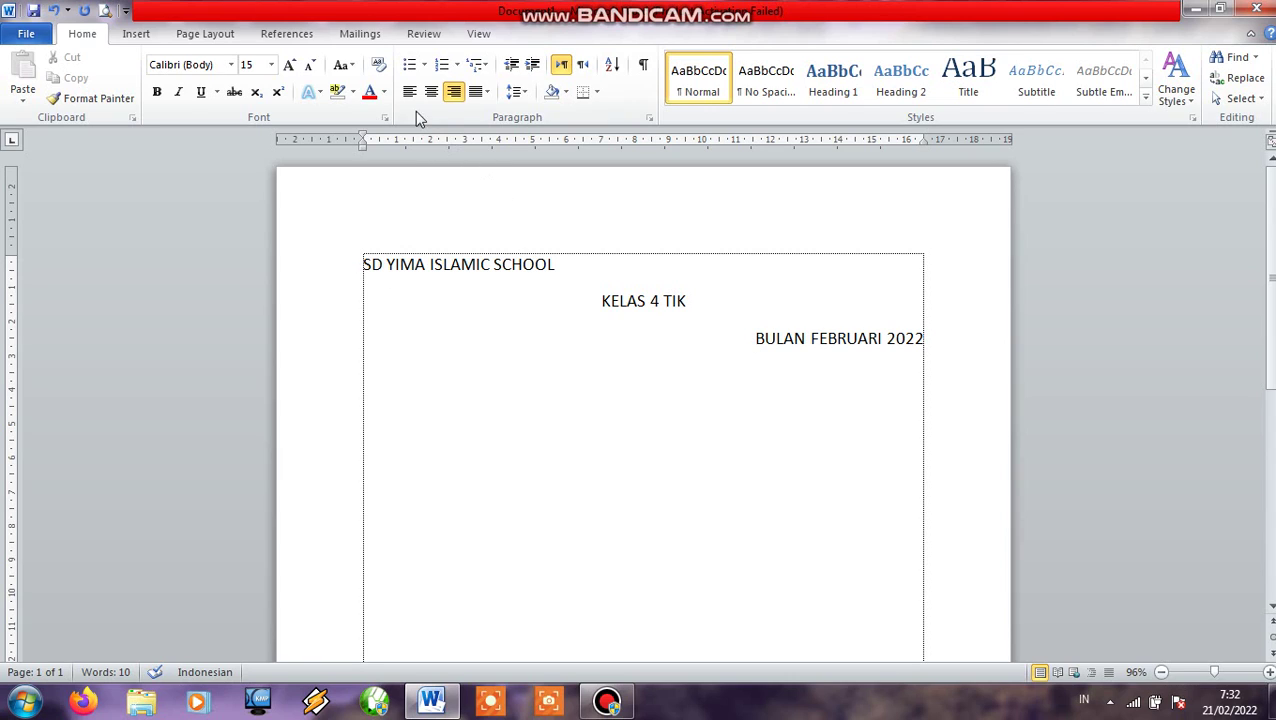
{"action": "left_click", "coordinate": [386, 264]}
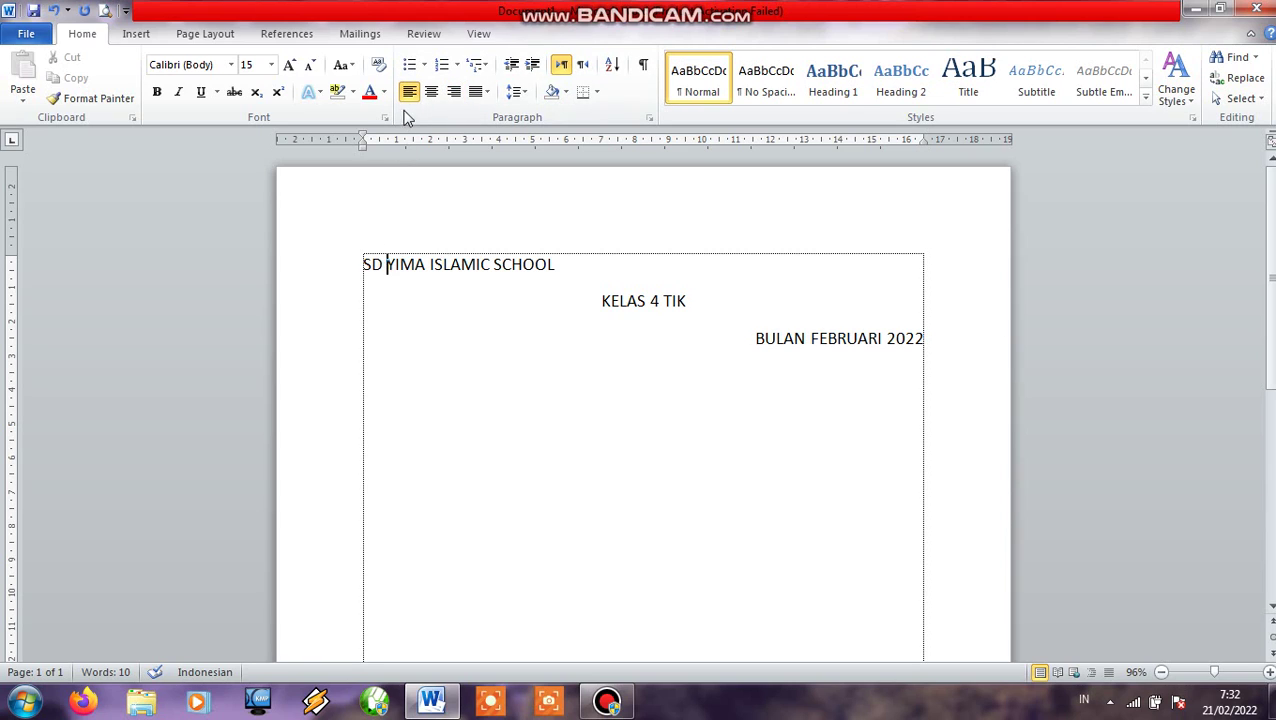
{"action": "left_click", "coordinate": [432, 98]}
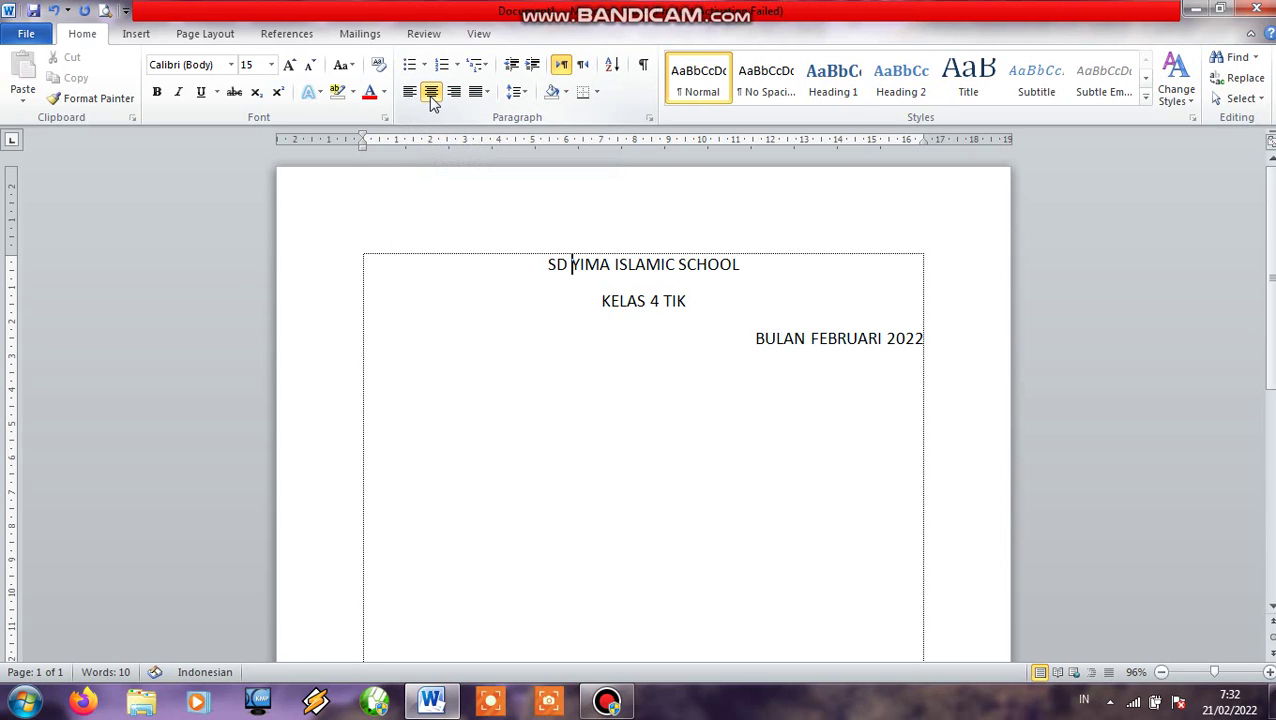
{"action": "left_click", "coordinate": [416, 97]}
{"action": "left_click", "coordinate": [575, 280]}
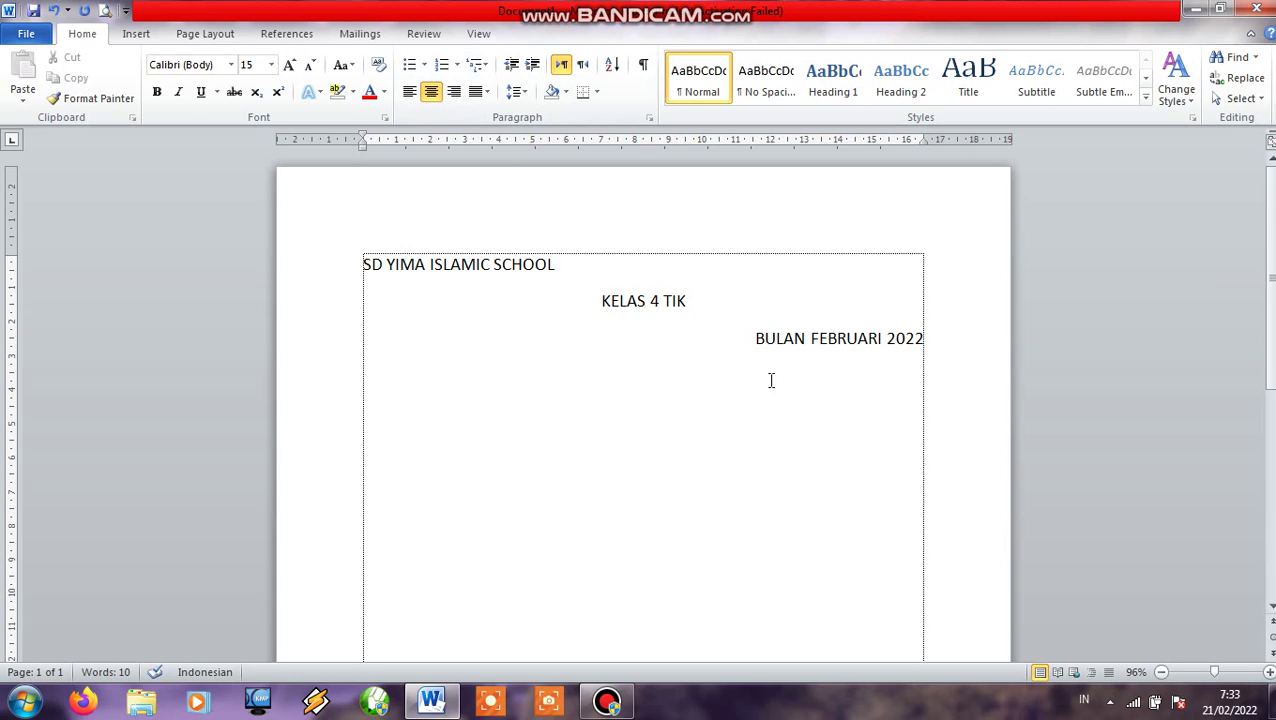
{"action": "left_click", "coordinate": [750, 336]}
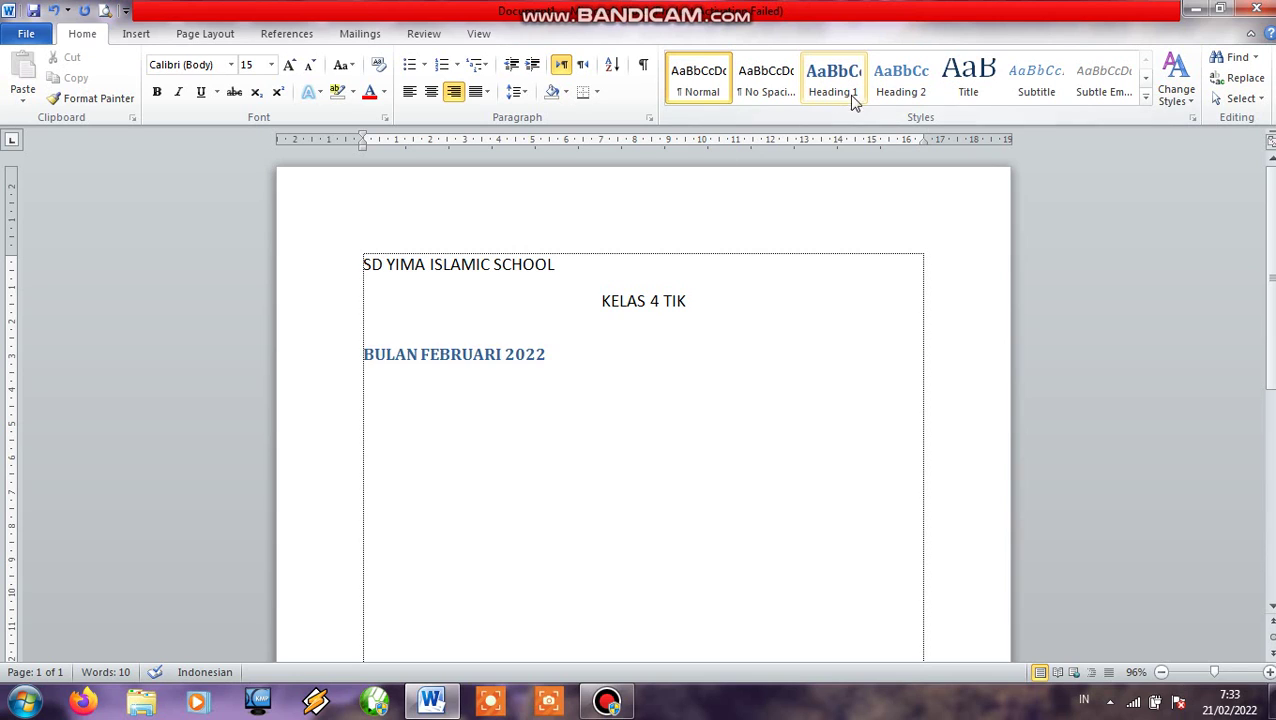
Step: Close the Word window so it asks whether to save changes to Document1
{"action": "left_click", "coordinate": [1258, 10]}
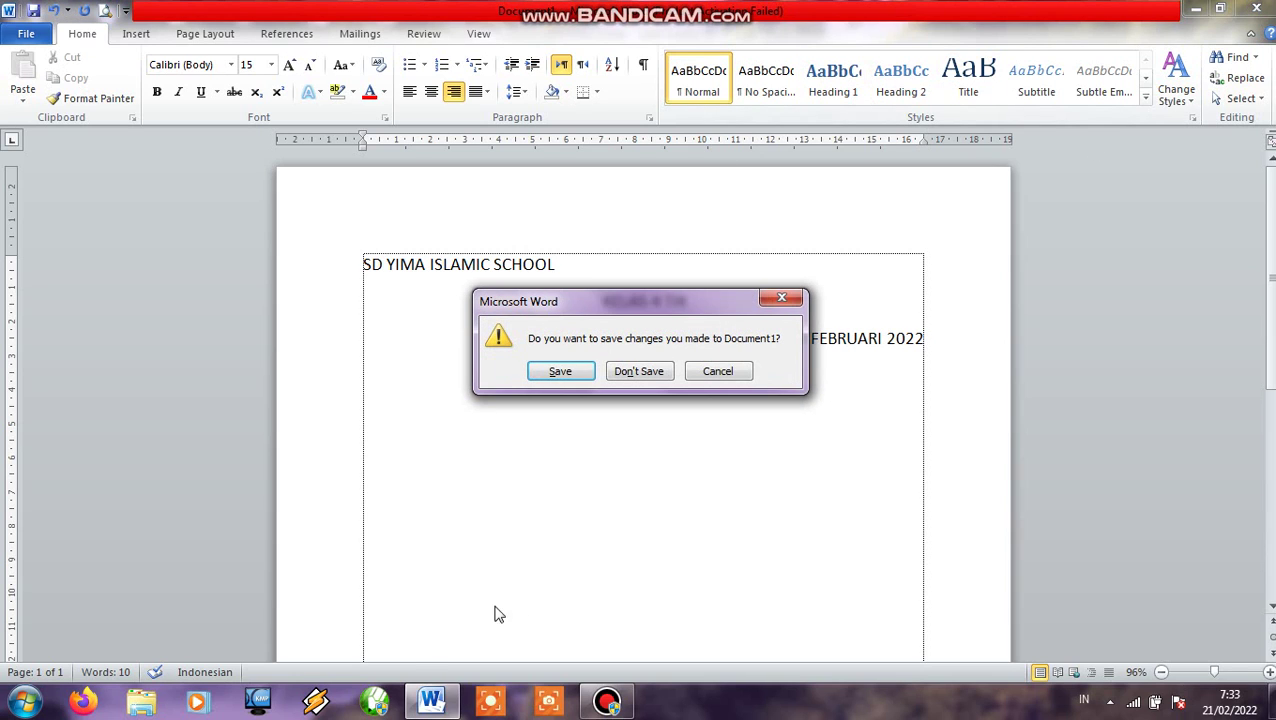